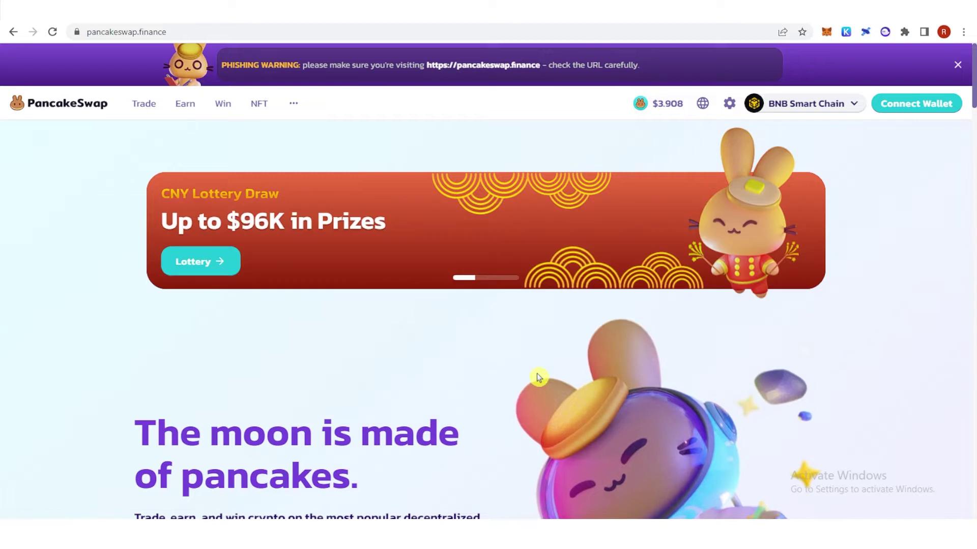
Open the MetaMask wallet and view the 0.037 BNB holding's details and transactions.
left_click(828, 32)
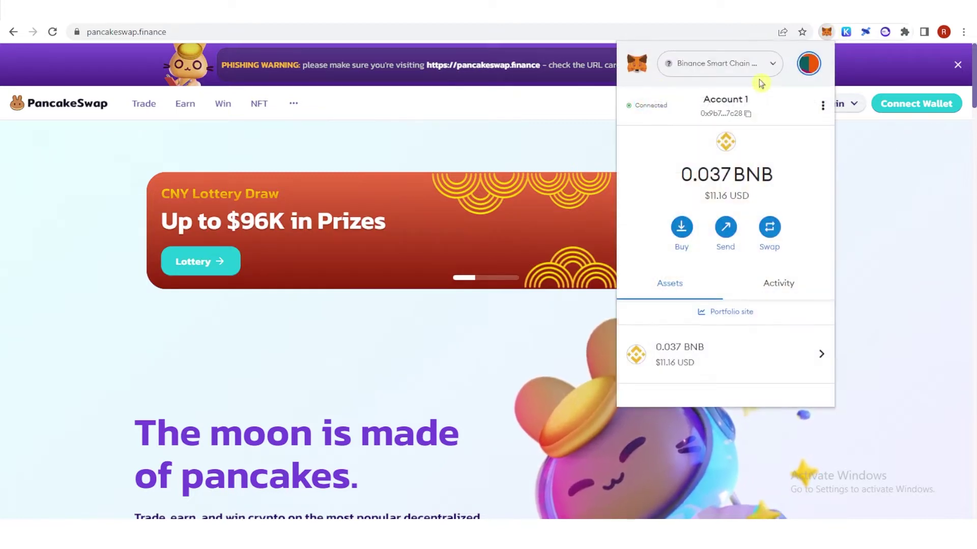
scroll(670, 267, "down", 2)
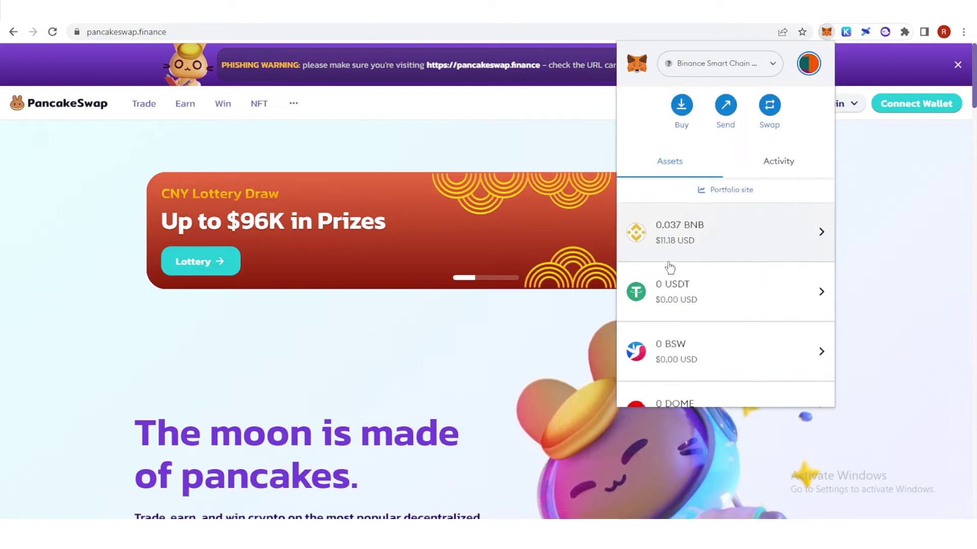
scroll(718, 242, "up", 2)
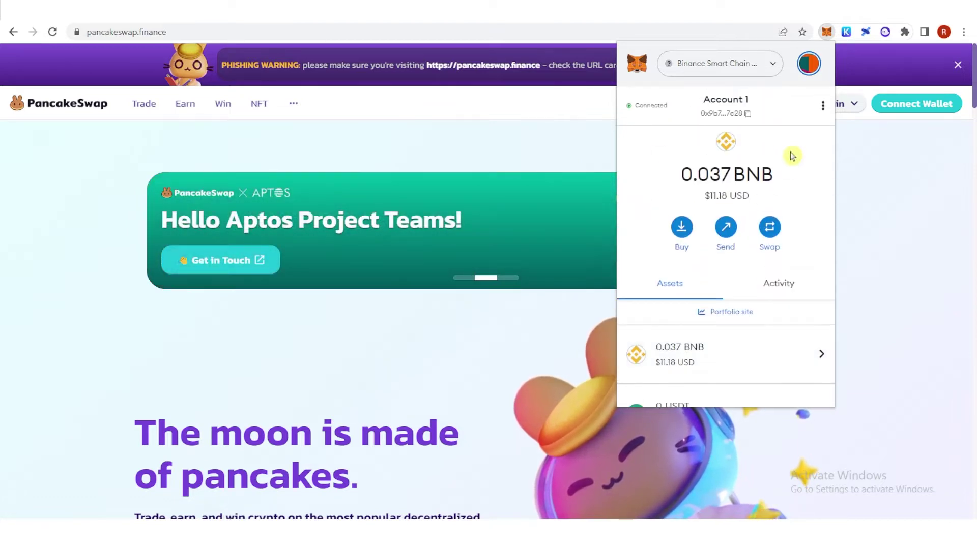
scroll(720, 275, "down", 1)
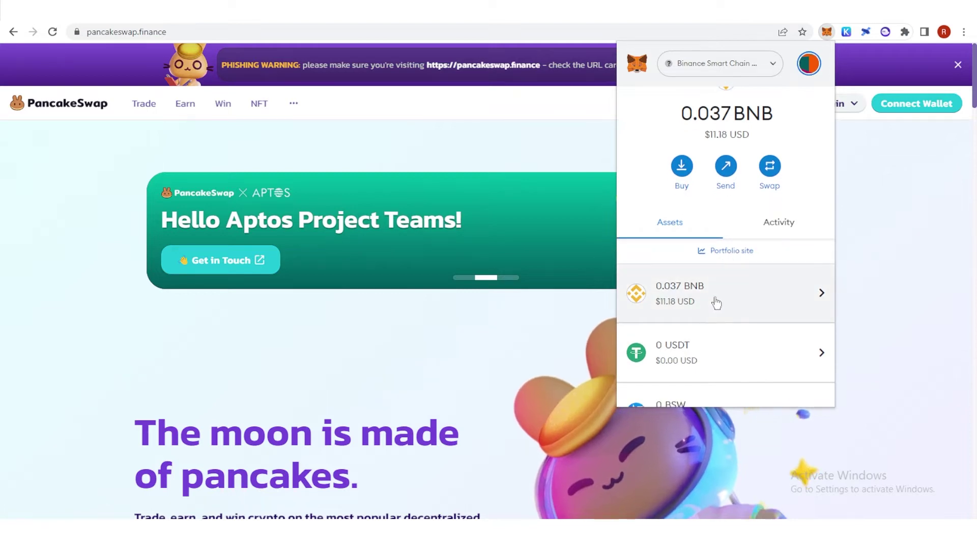
left_click(717, 297)
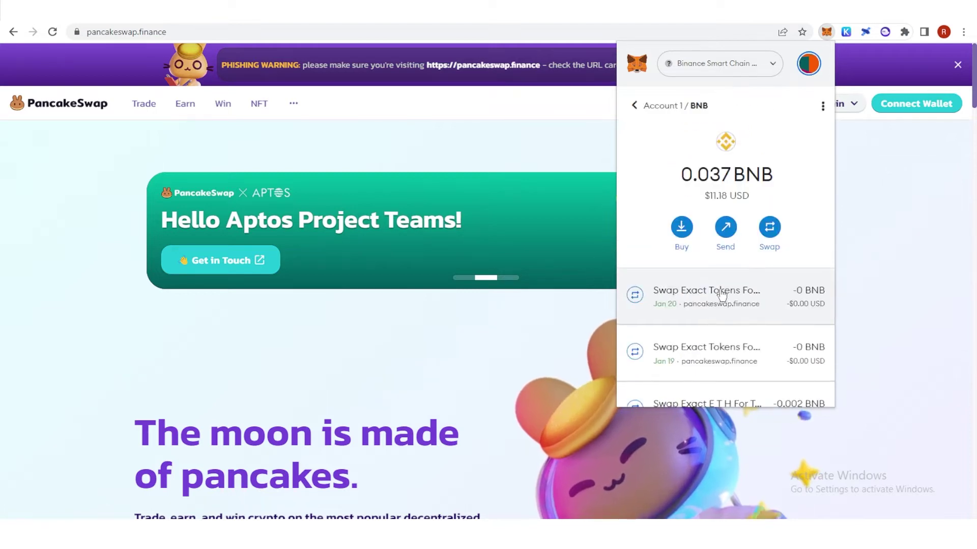
left_click(768, 228)
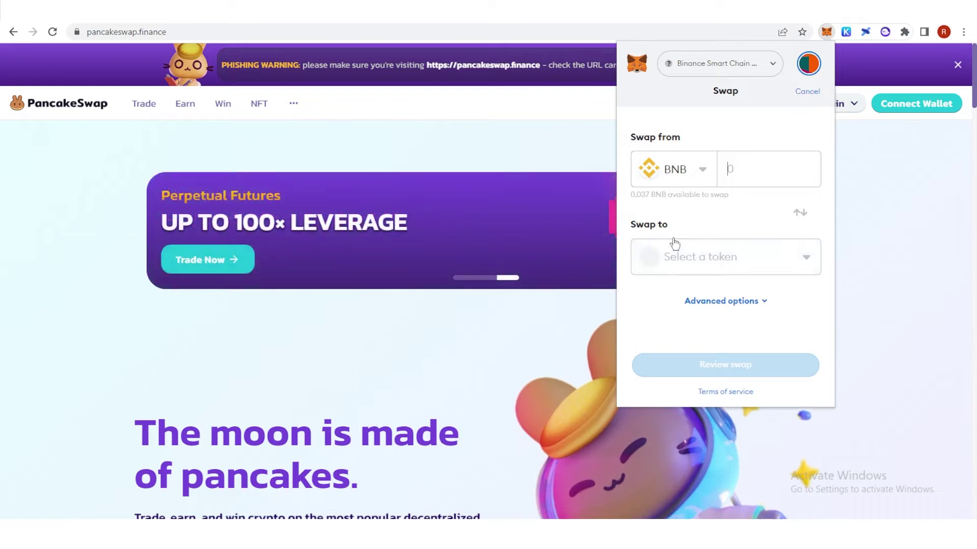
Choose BRISE as the swap target, accepting its warning, and enter 0.01 BNB to swap.
left_click(690, 258)
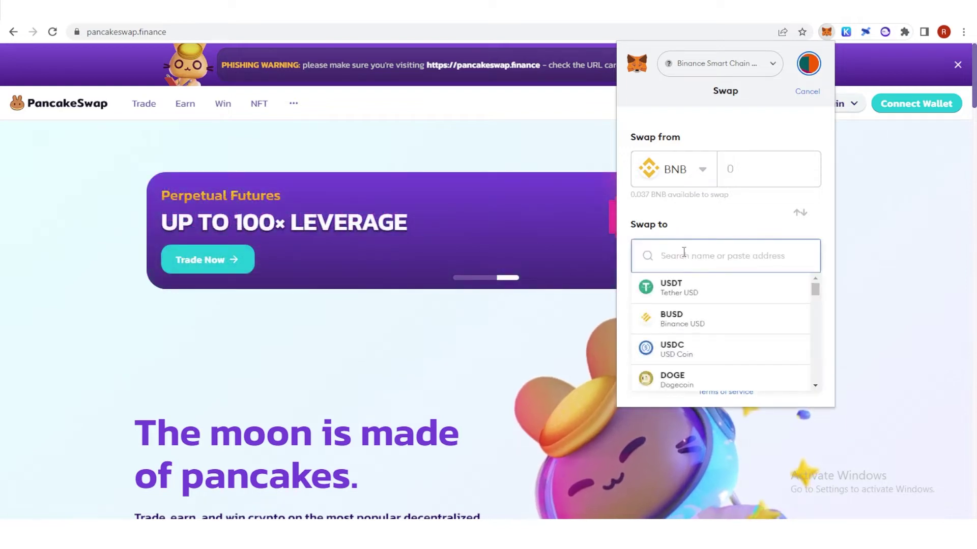
type("bri")
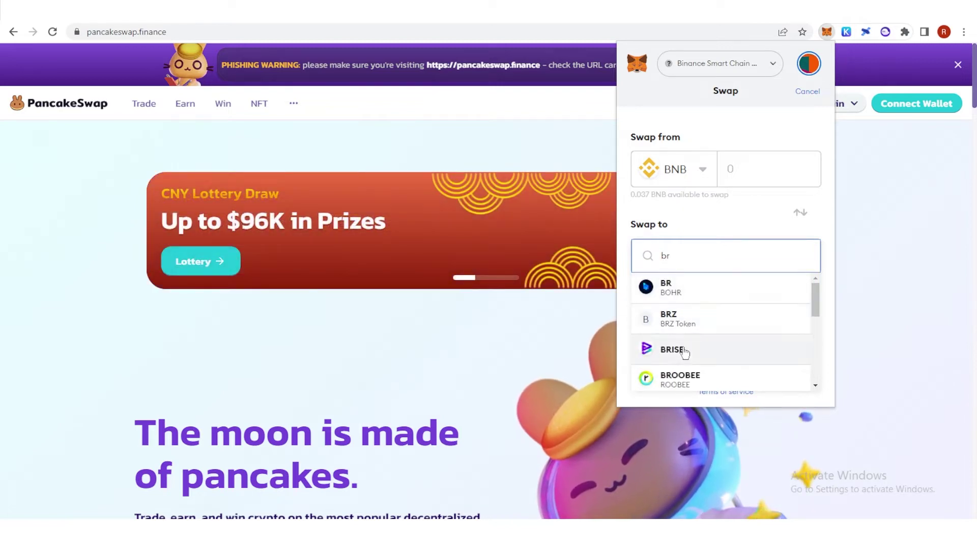
left_click(683, 350)
left_click(786, 317)
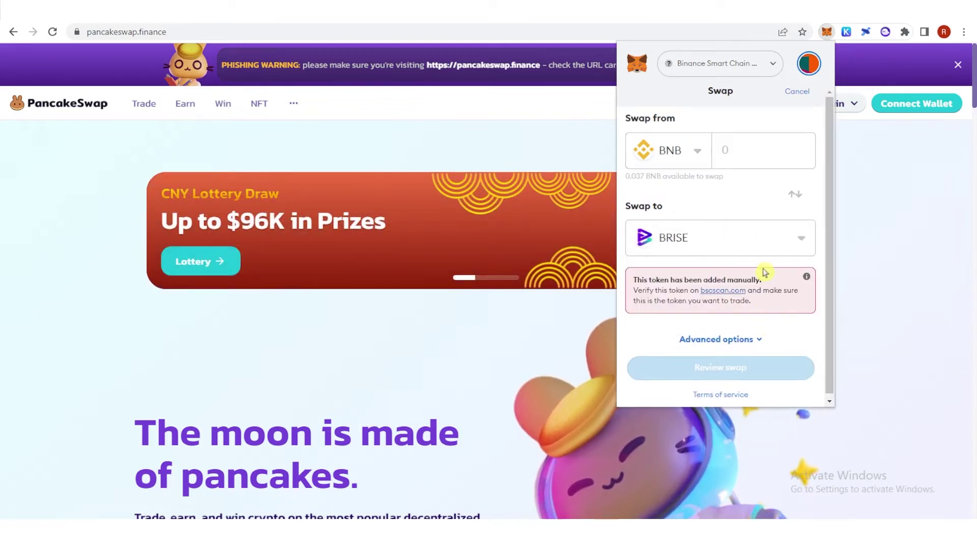
left_click(721, 150)
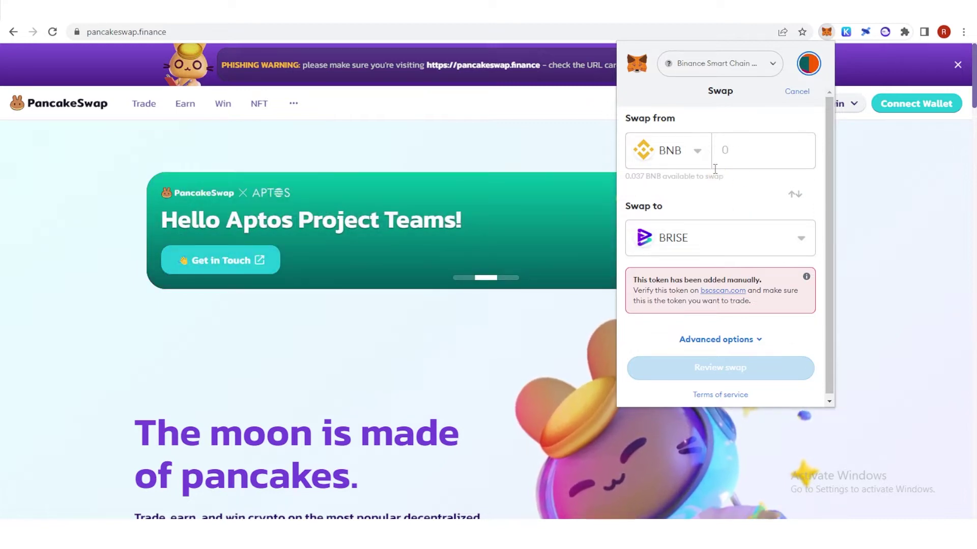
type("0.0")
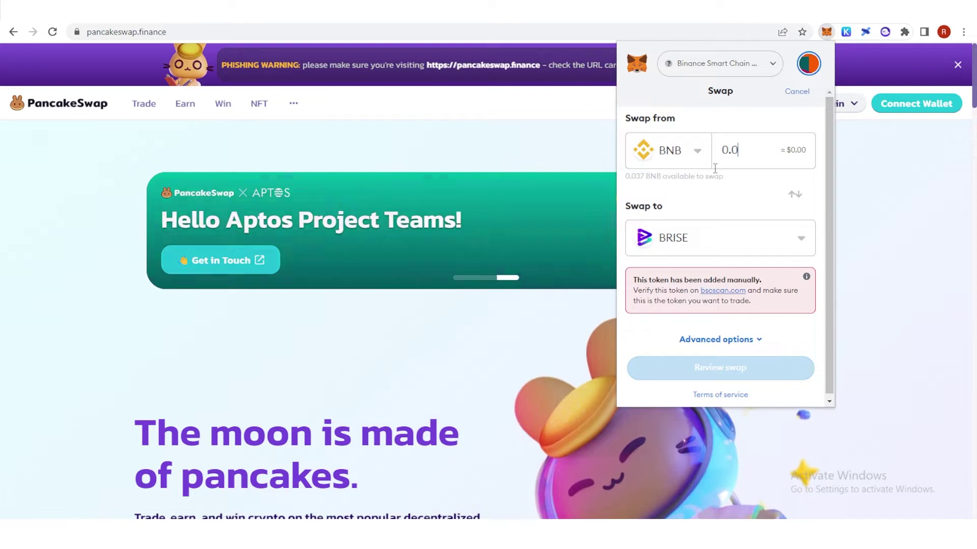
type("1")
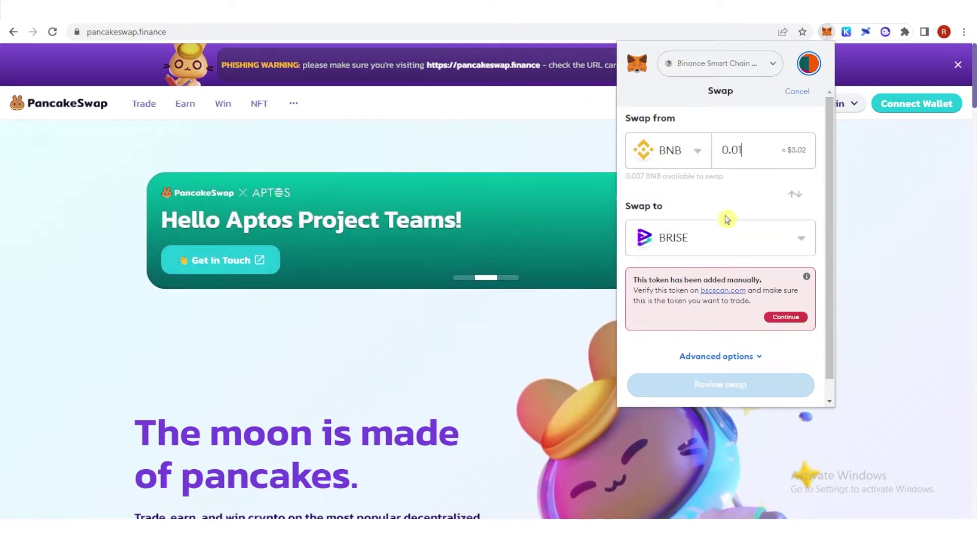
Set a custom 13% slippage on the BNB-to-BRISE swap and request quotes.
left_click(779, 318)
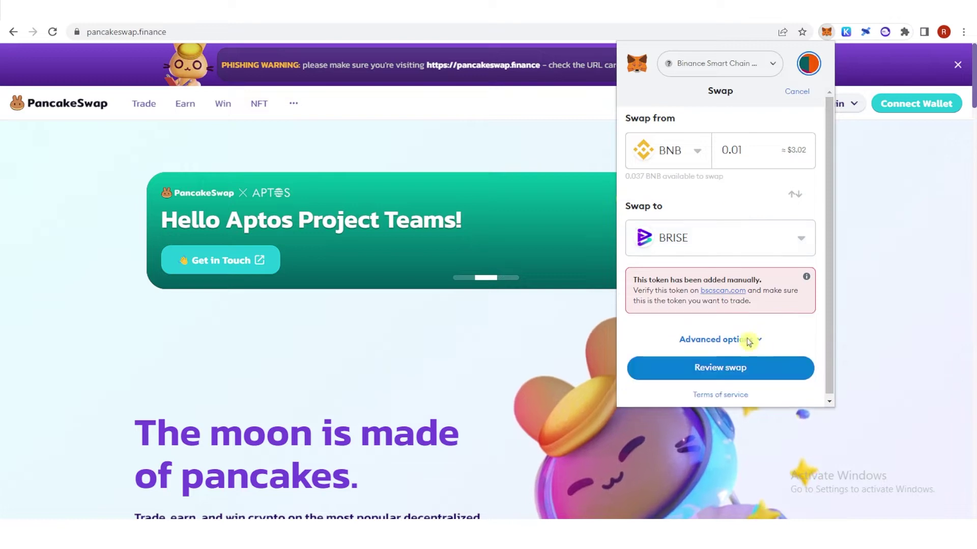
left_click(744, 341)
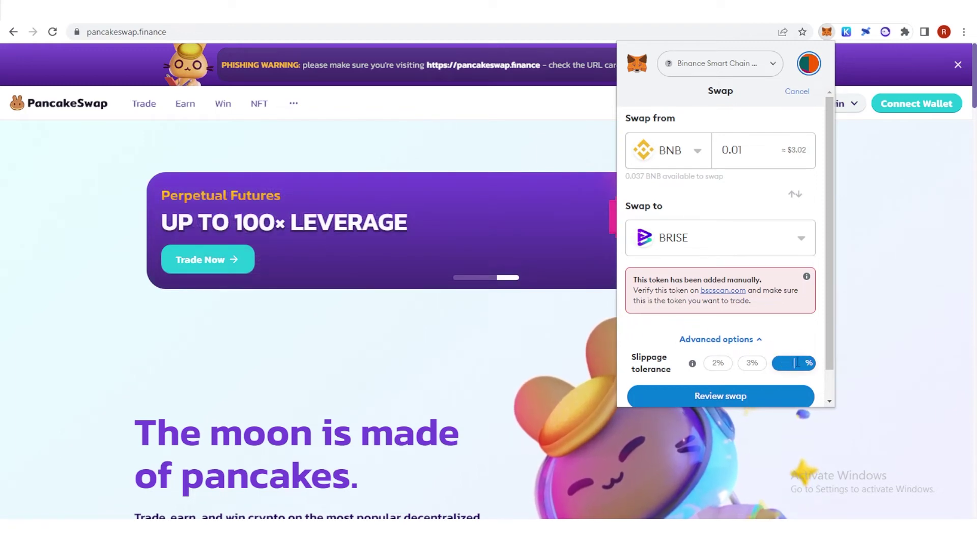
type("13")
scroll(773, 355, "down", 1)
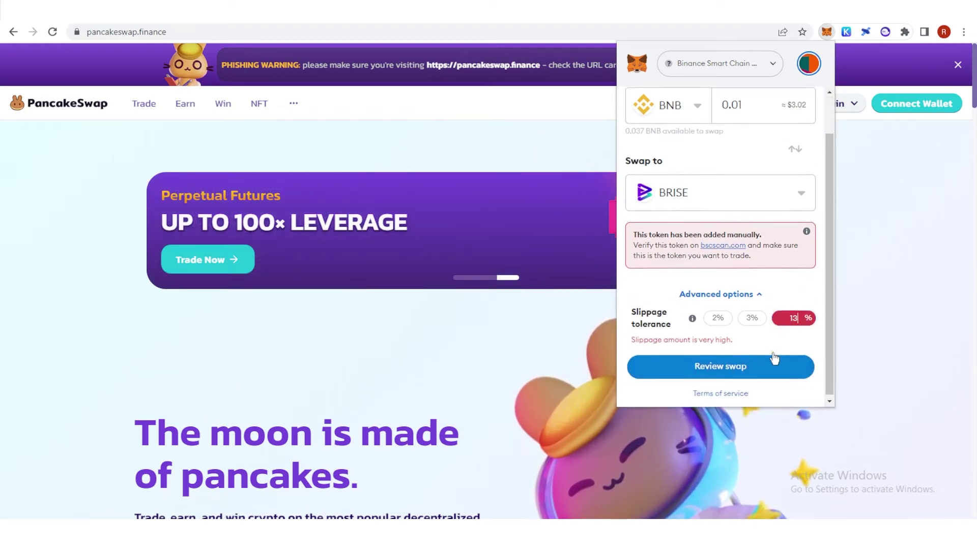
left_click(722, 363)
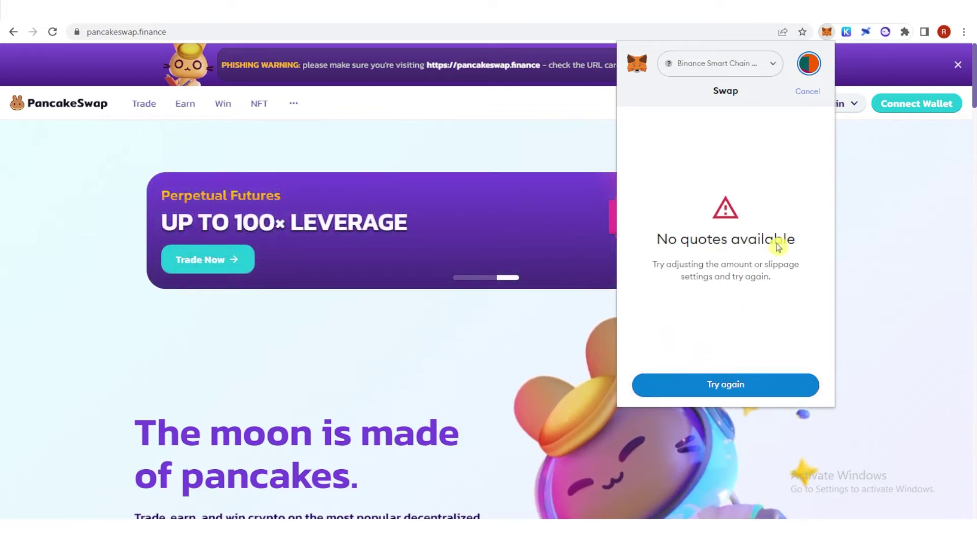
left_click(725, 385)
Retry the swap quote request with slippage raised to 14%.
scroll(793, 315, "down", 2)
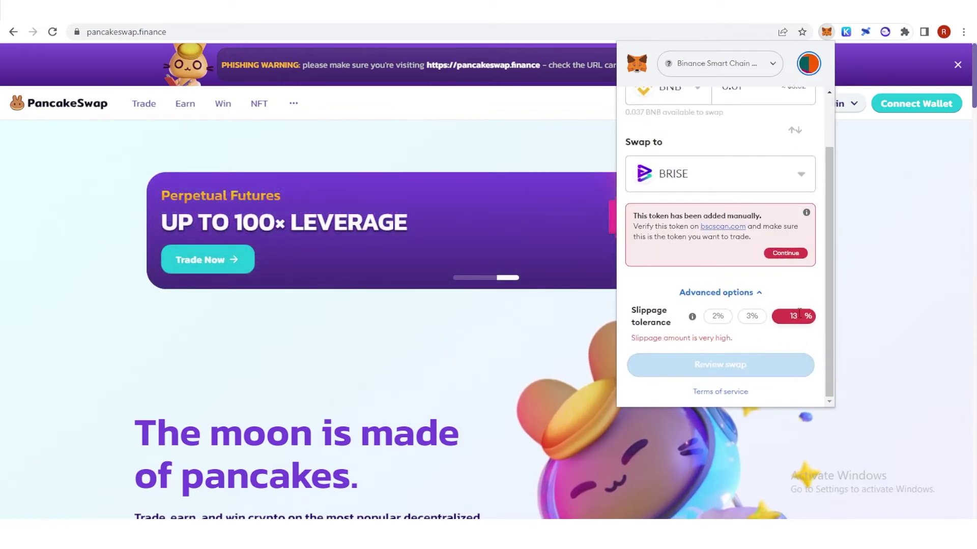
type("4")
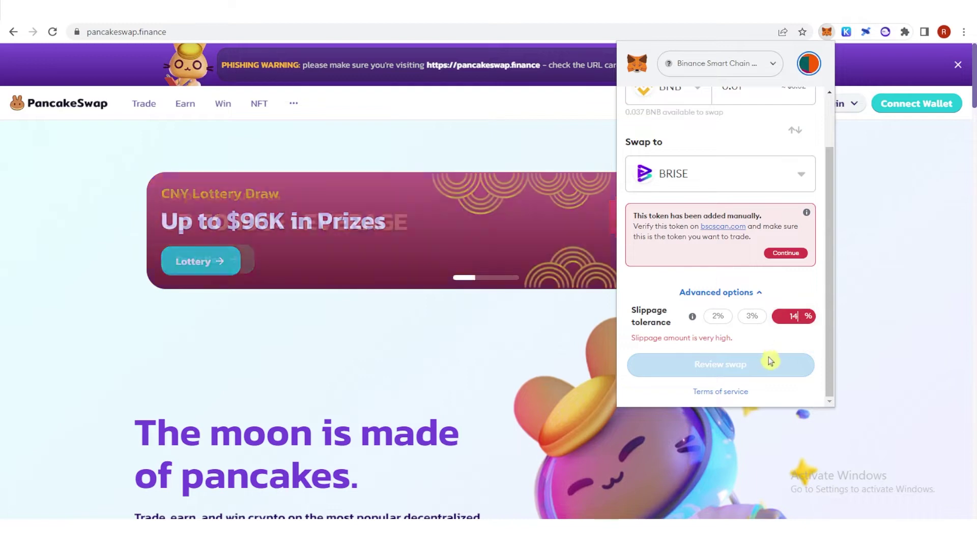
left_click(785, 253)
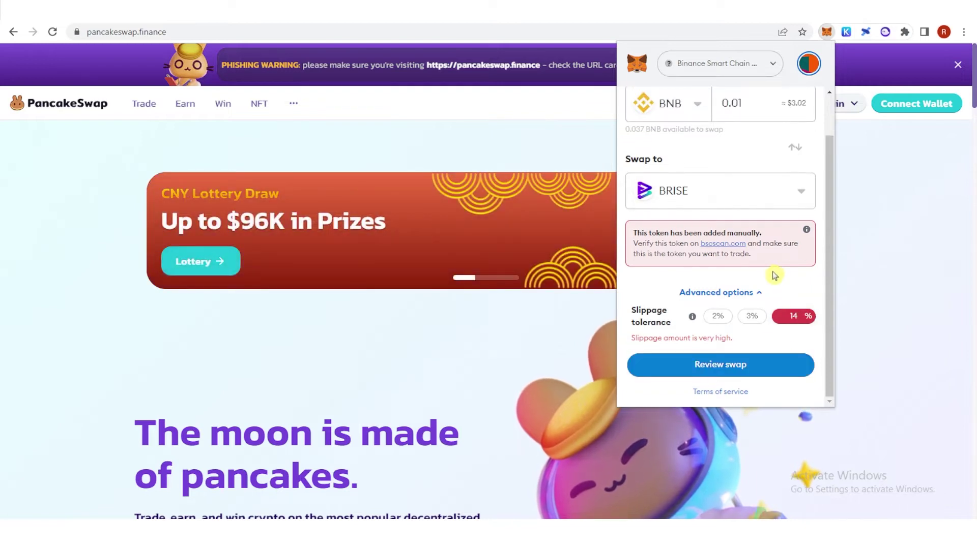
left_click(761, 370)
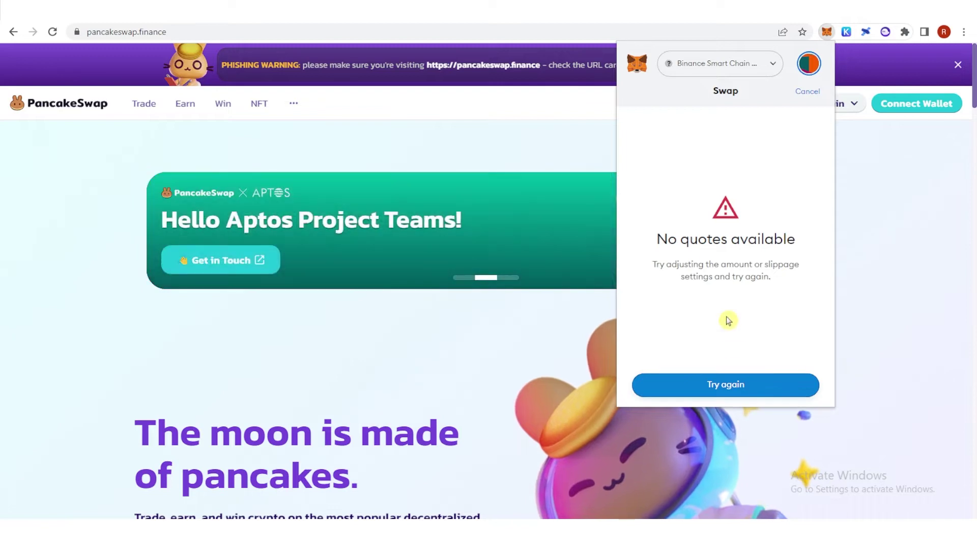
left_click(730, 379)
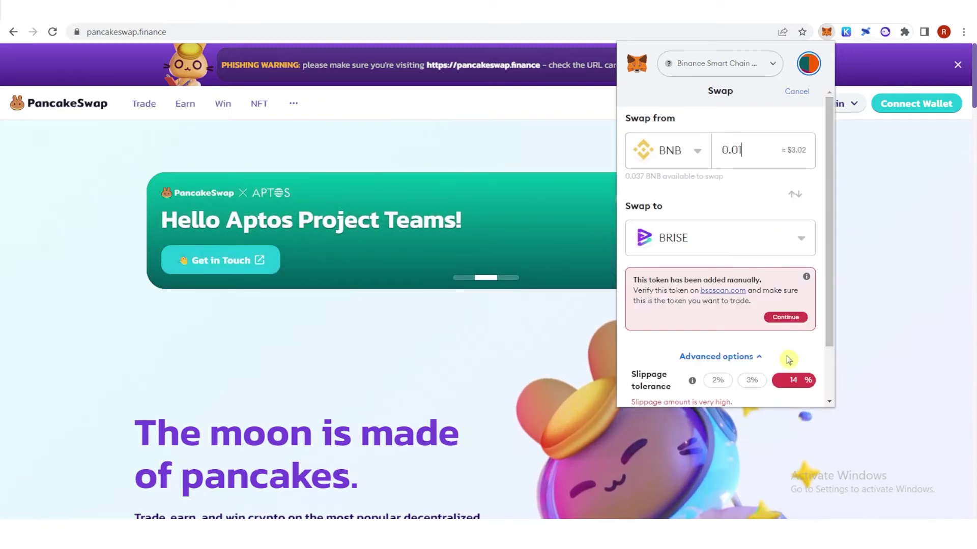
Retry the BNB-to-BRISE quote request at 15% slippage.
scroll(791, 359, "down", 2)
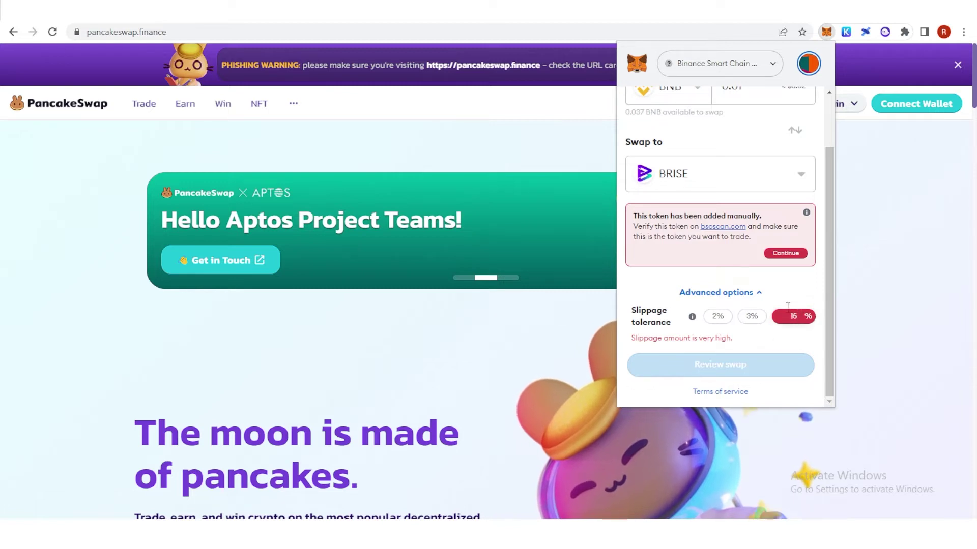
left_click(785, 253)
left_click(767, 369)
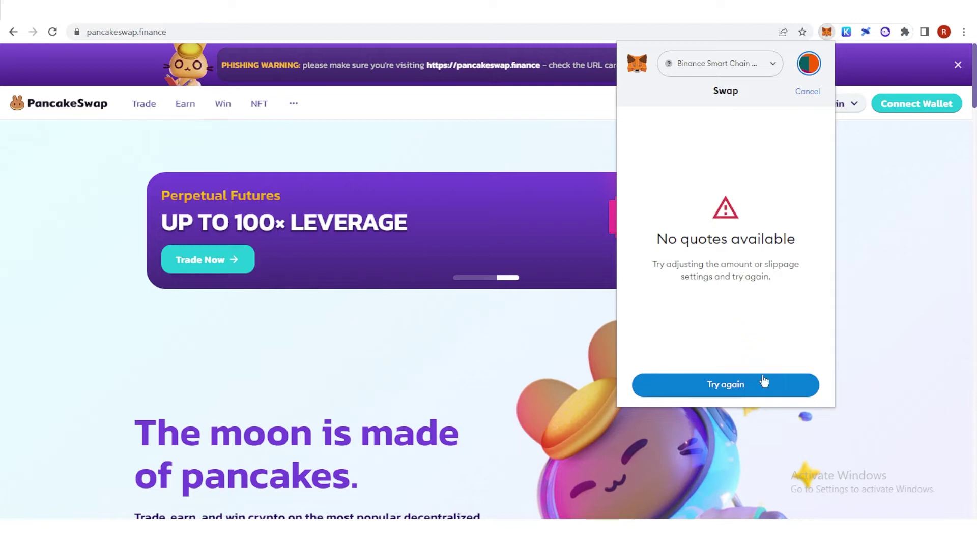
left_click(752, 387)
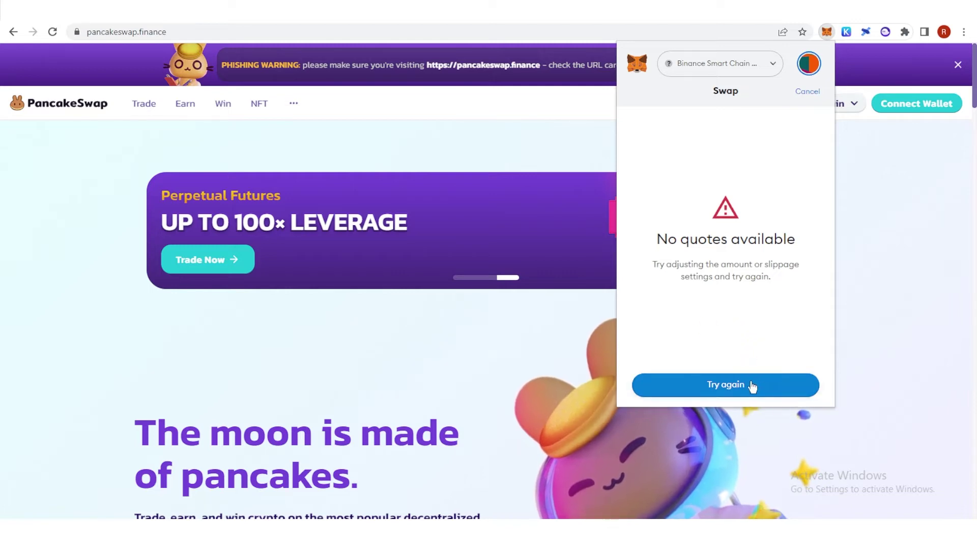
Lower the slippage to 12% and request swap quotes once more.
scroll(794, 349, "down", 2)
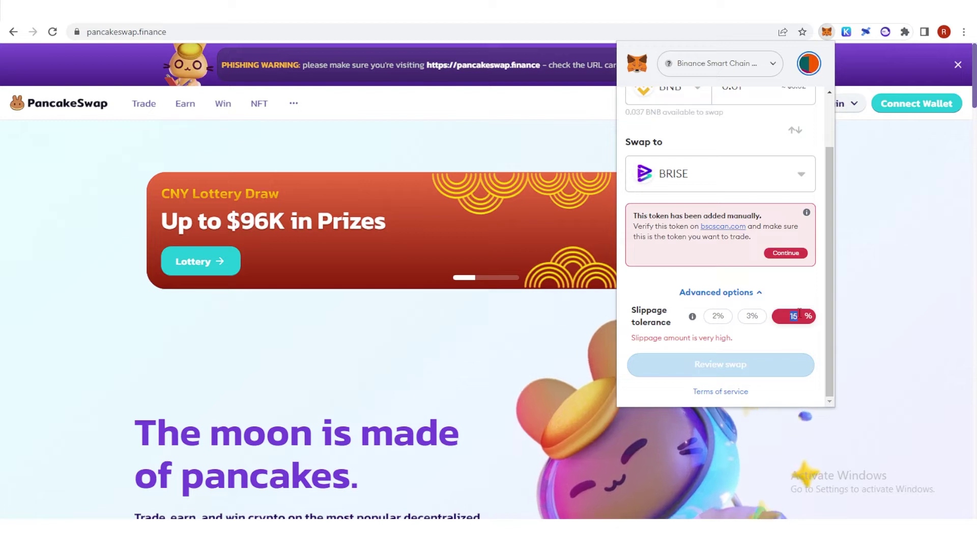
type("12")
left_click(784, 253)
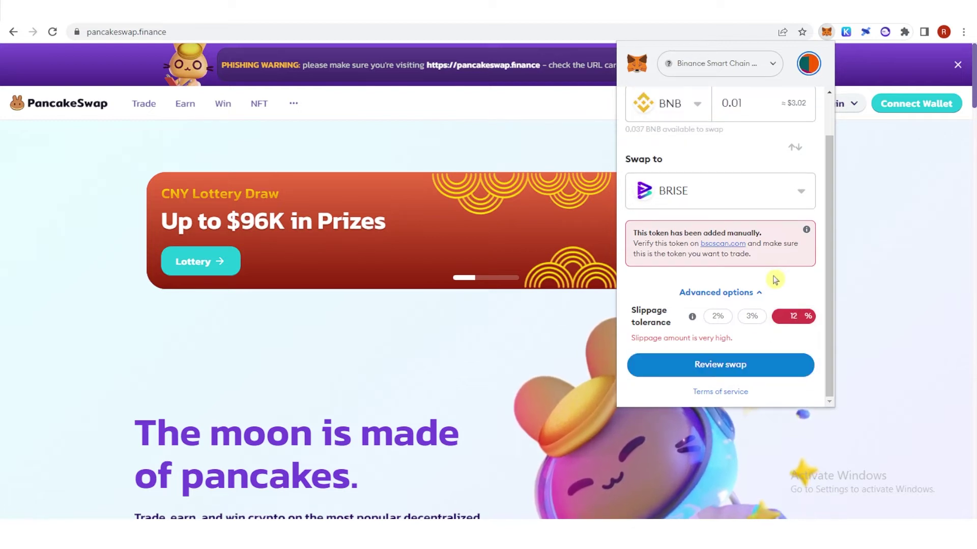
left_click(761, 367)
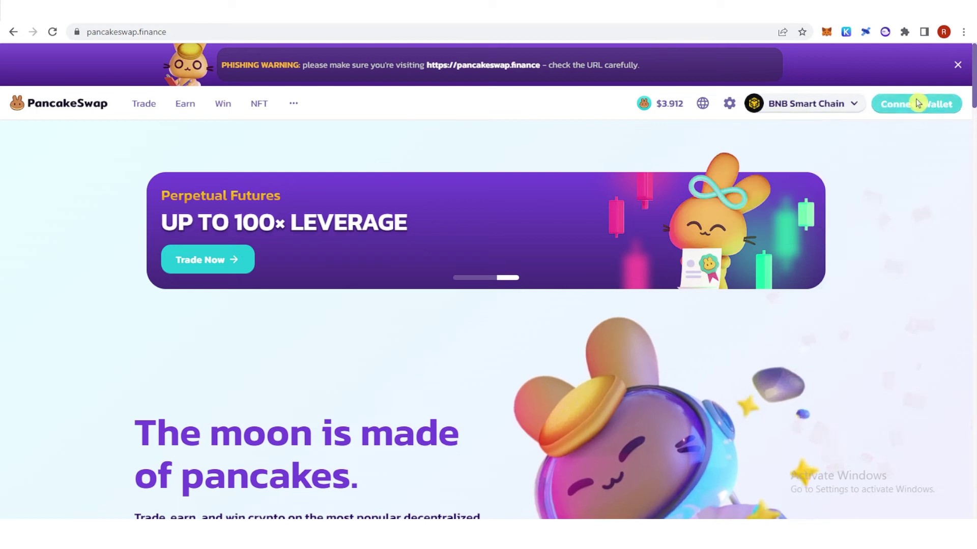
Connect the MetaMask wallet to PancakeSwap and go to the Trade > Swap page.
left_click(916, 104)
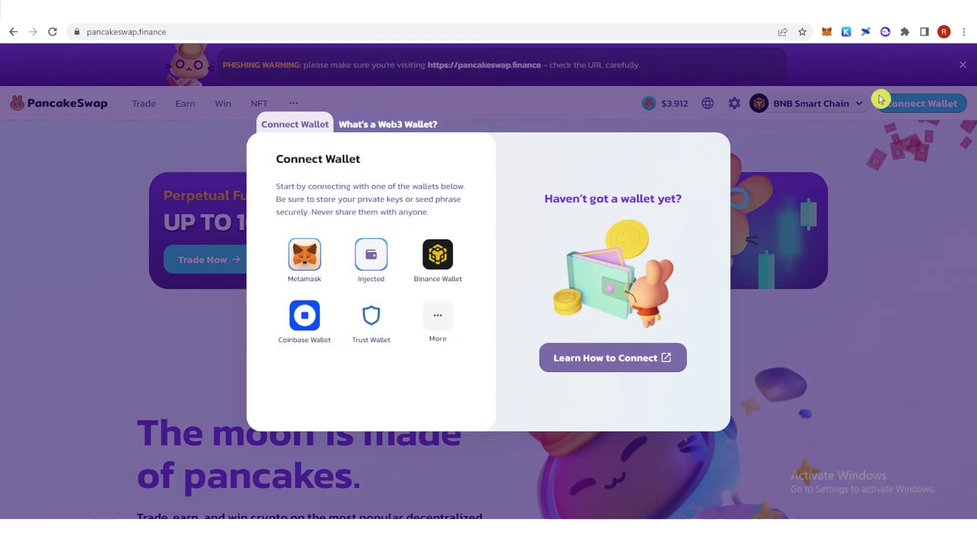
left_click(437, 315)
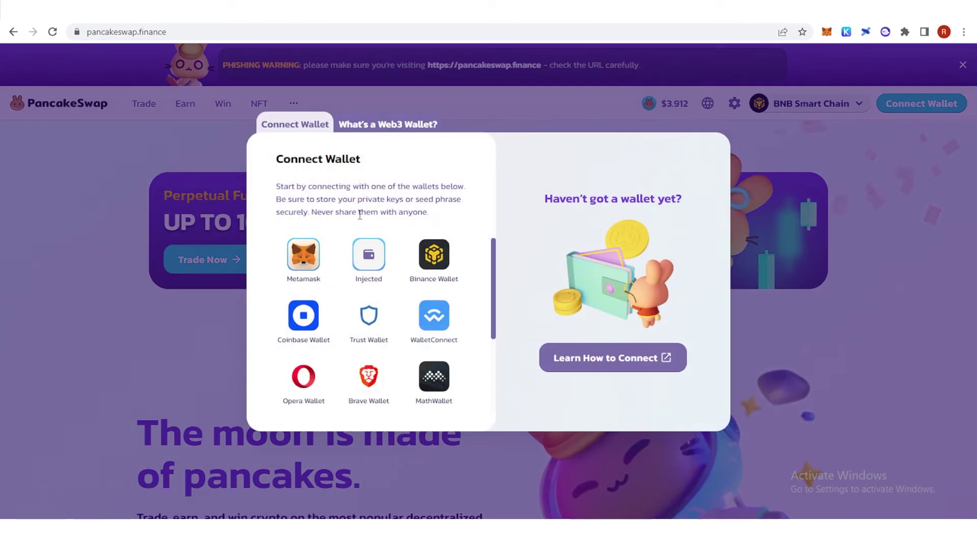
left_click(303, 256)
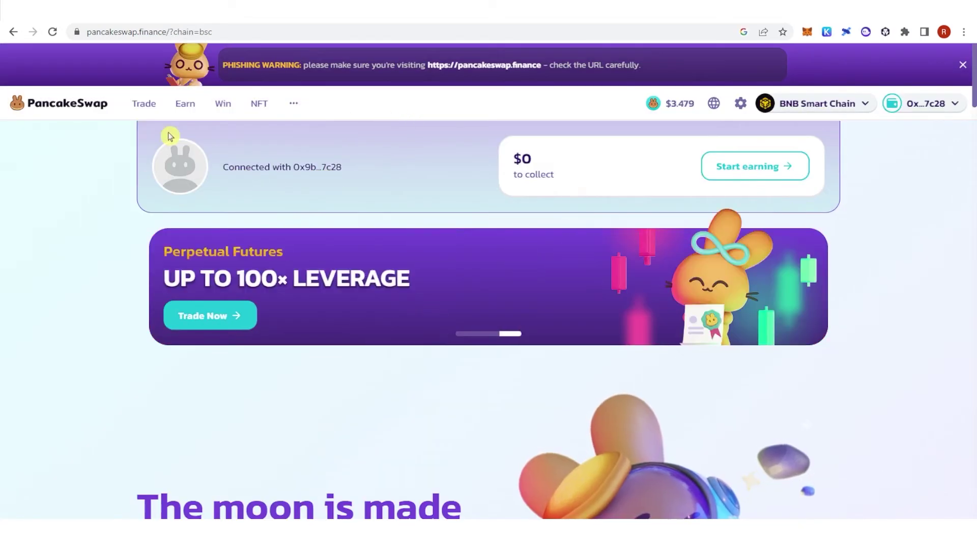
mouse_move(142, 113)
left_click(146, 137)
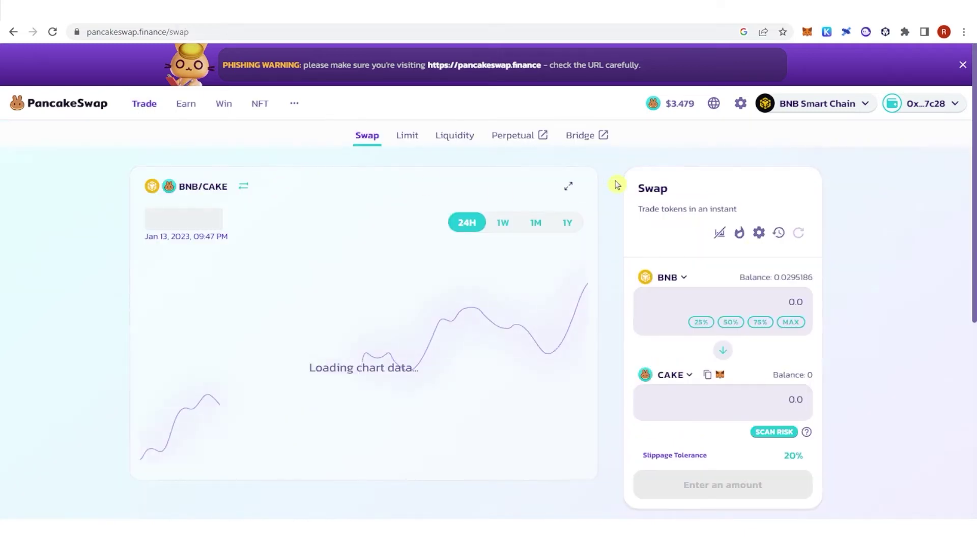
Browse the pay and receive token lists on the PancakeSwap swap page without choosing any.
scroll(619, 215, "down", 1)
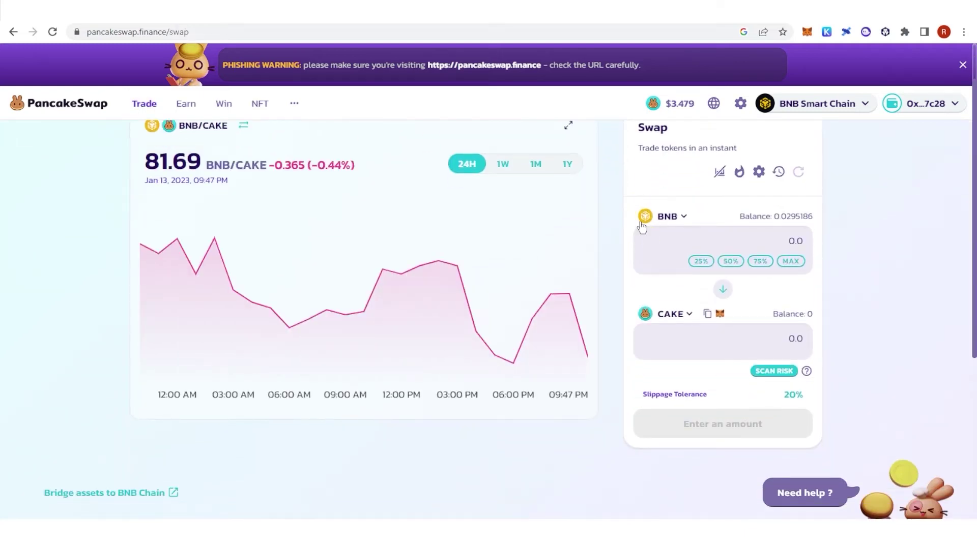
left_click(660, 217)
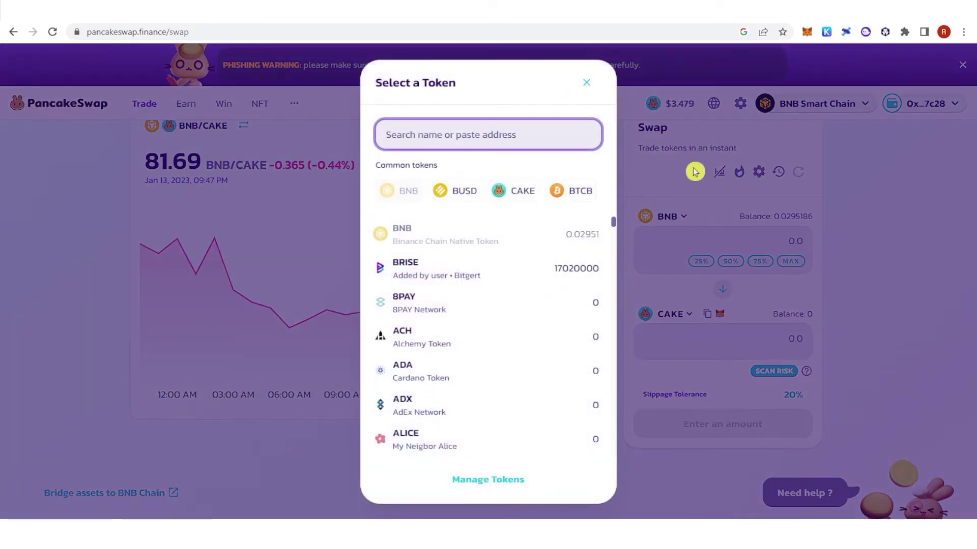
left_click(857, 225)
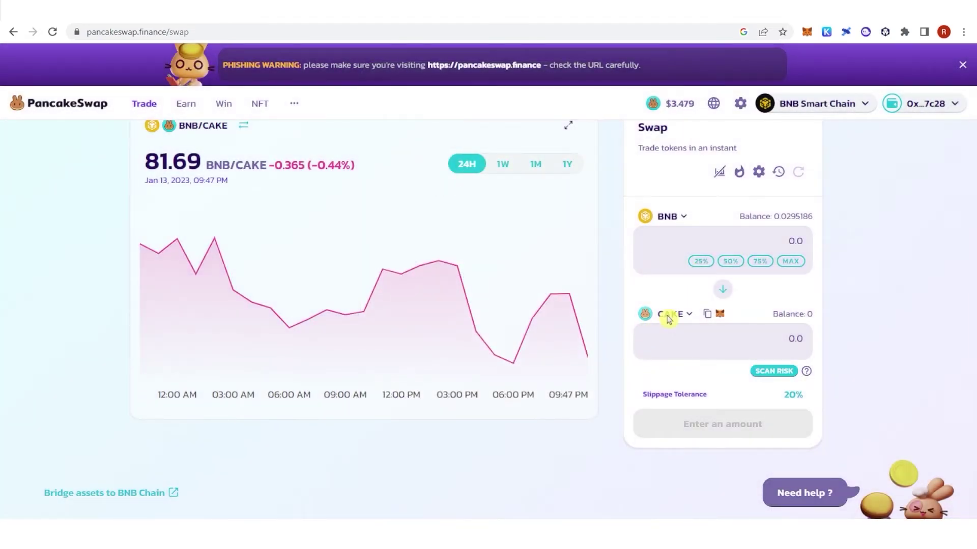
left_click(669, 316)
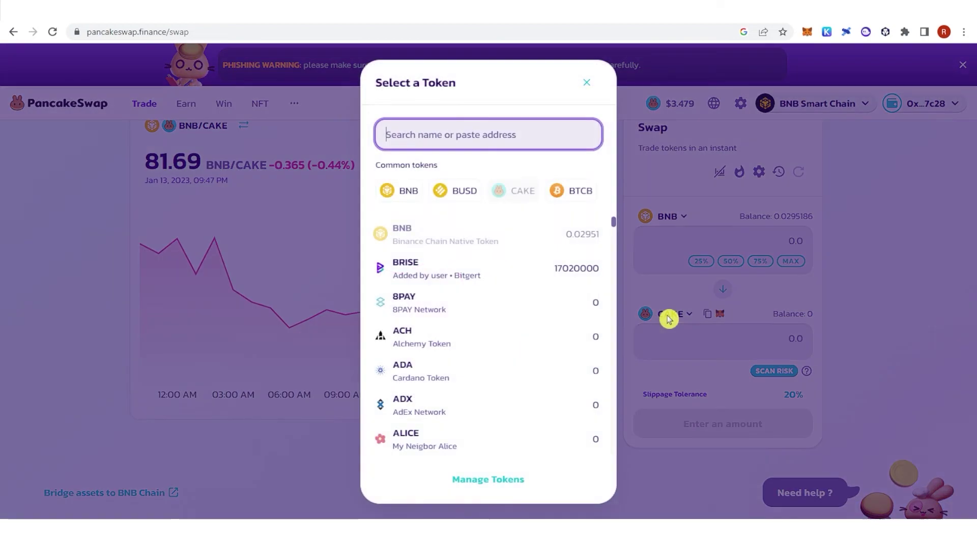
left_click(646, 240)
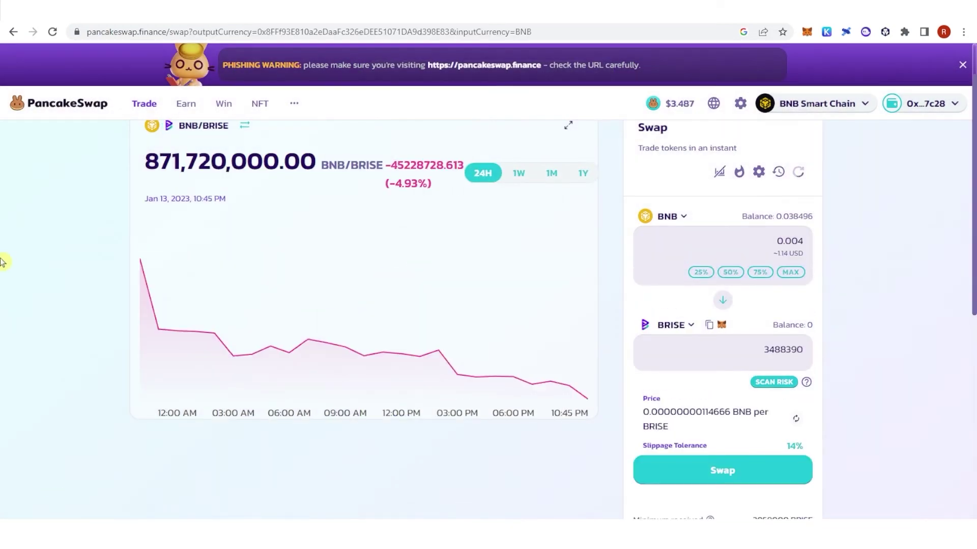
scroll(62, 276, "up", 1)
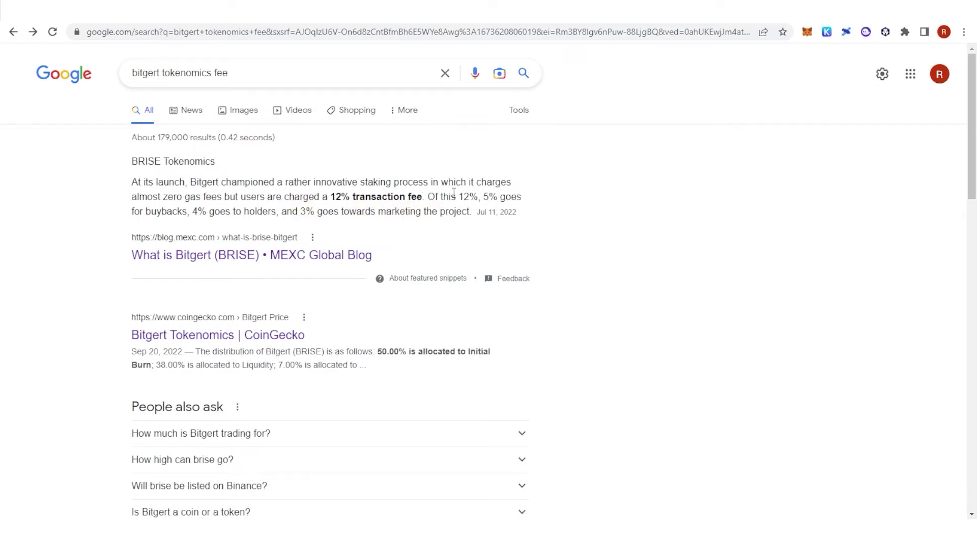
Highlight BRISE's 12% fee breakdown in the Google snippet, then return to PancakeSwap.
left_click_drag(426, 197, 472, 210)
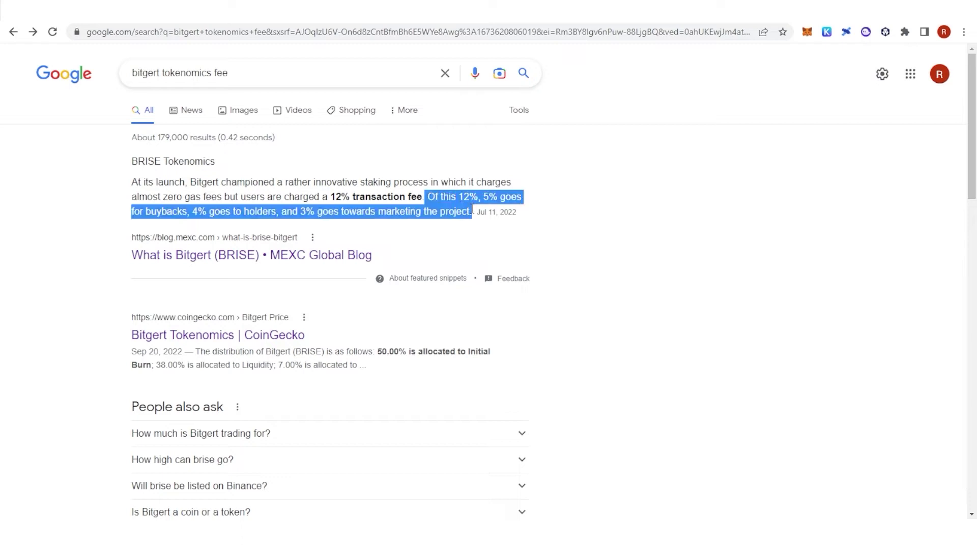
left_click(425, 212)
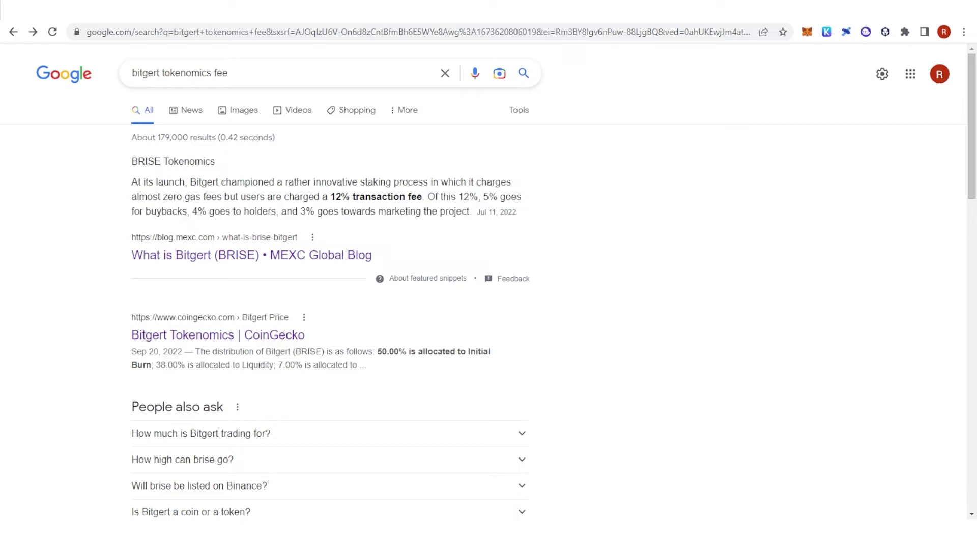
key("ctrl+Tab")
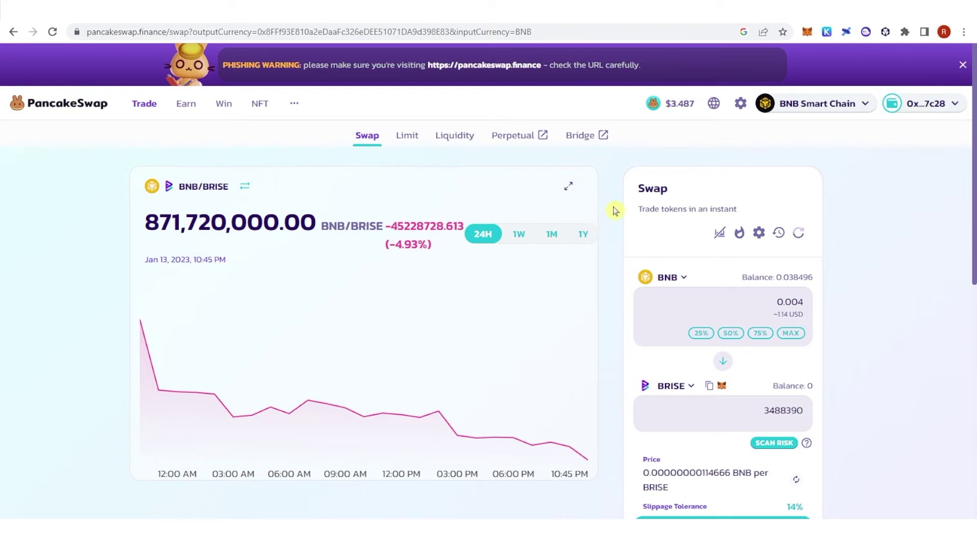
Enter 0.009 BNB and choose BRISE as the output token, quoting about 7864810 BRISE.
scroll(614, 211, "down", 1)
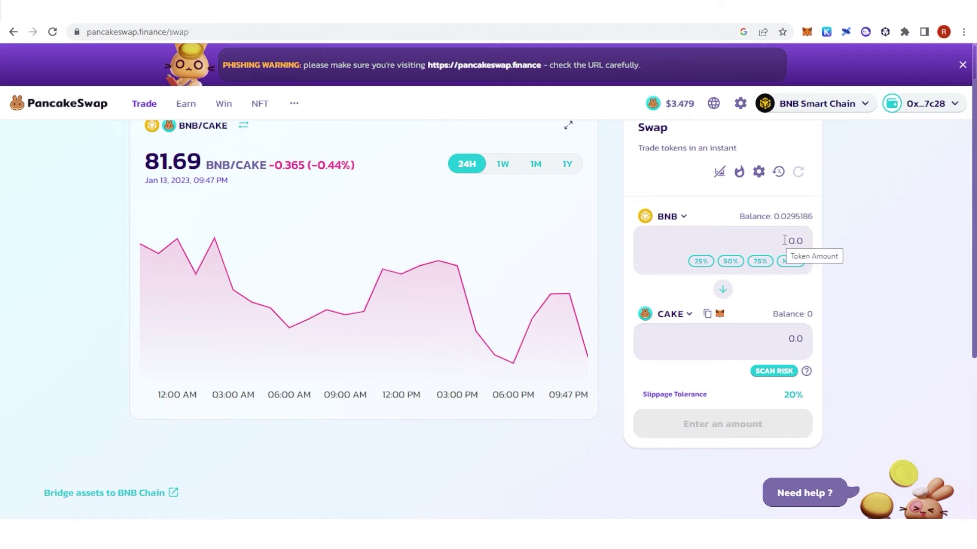
left_click(784, 240)
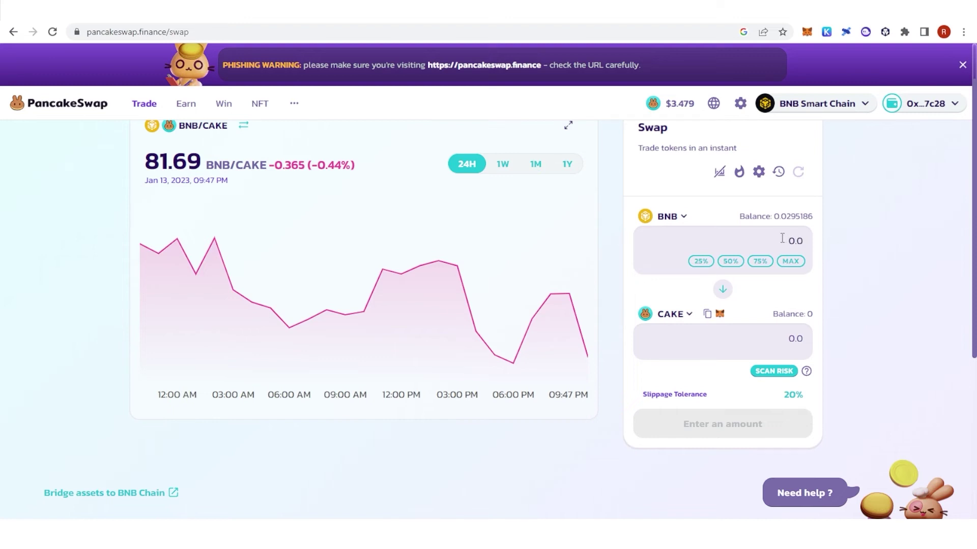
type("0.009")
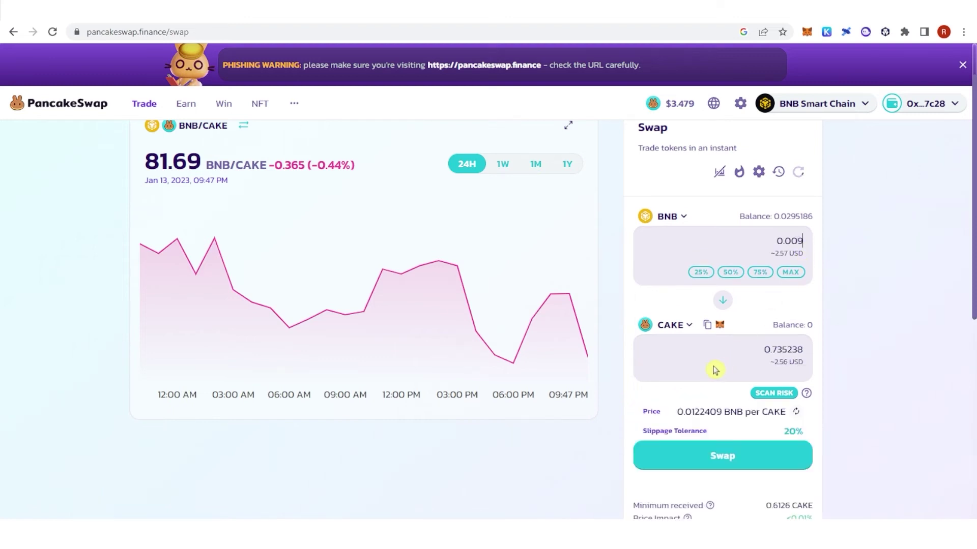
left_click(672, 326)
left_click(432, 272)
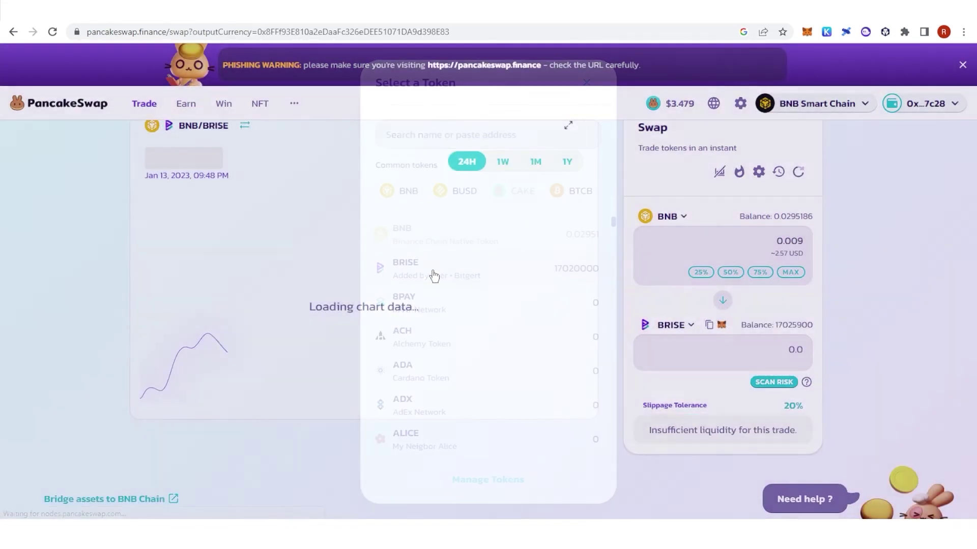
scroll(812, 348, "down", 1)
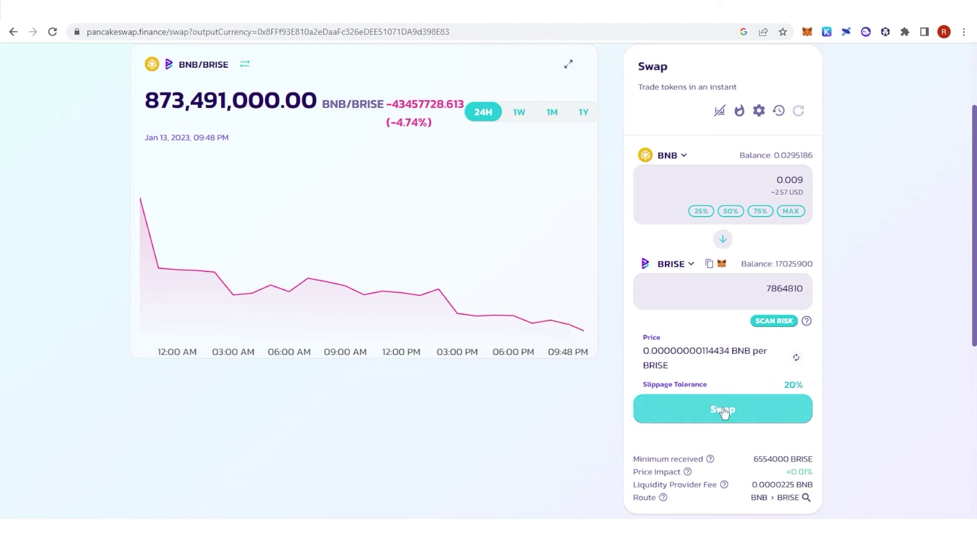
Confirm the 0.009 BNB-to-BRISE swap on PancakeSwap and approve the transaction in MetaMask.
left_click(724, 410)
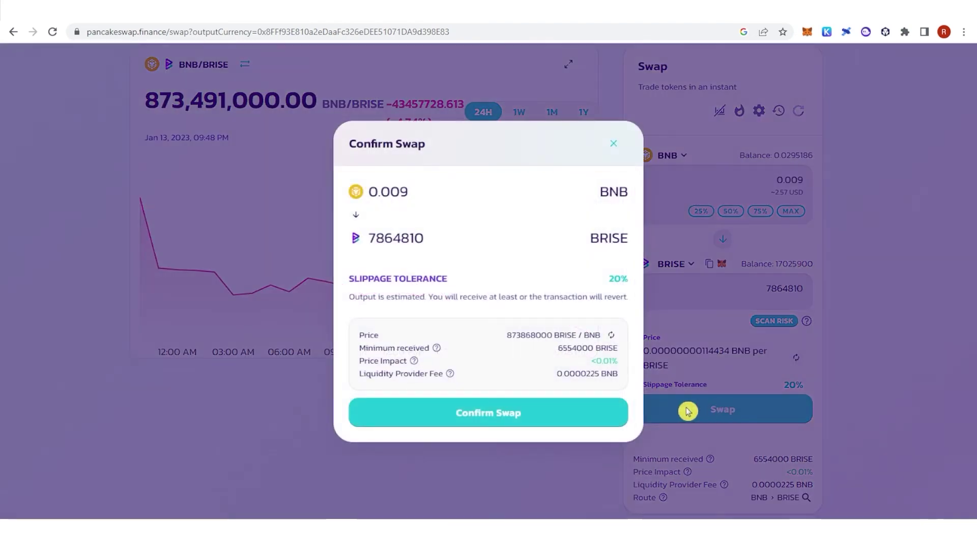
left_click(489, 416)
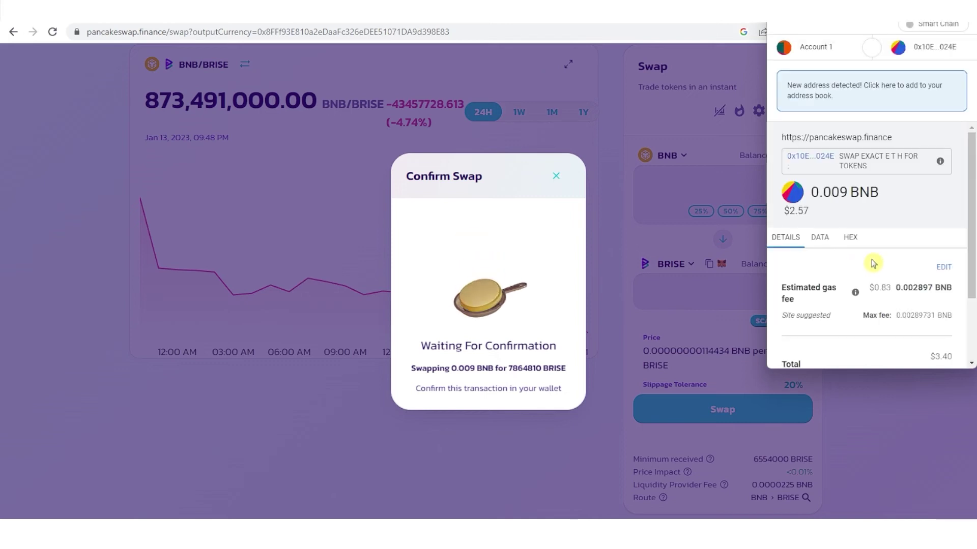
scroll(865, 255, "down", 3)
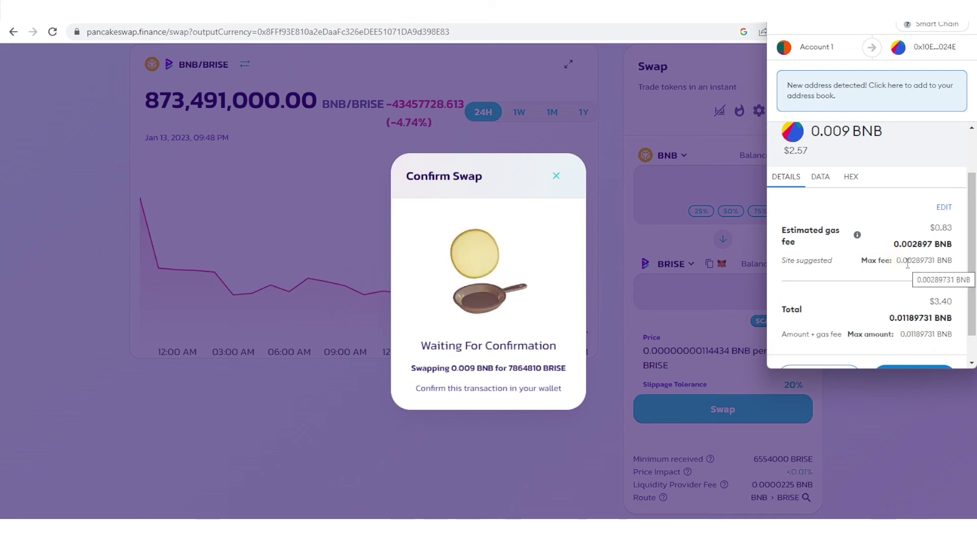
scroll(907, 265, "down", 2)
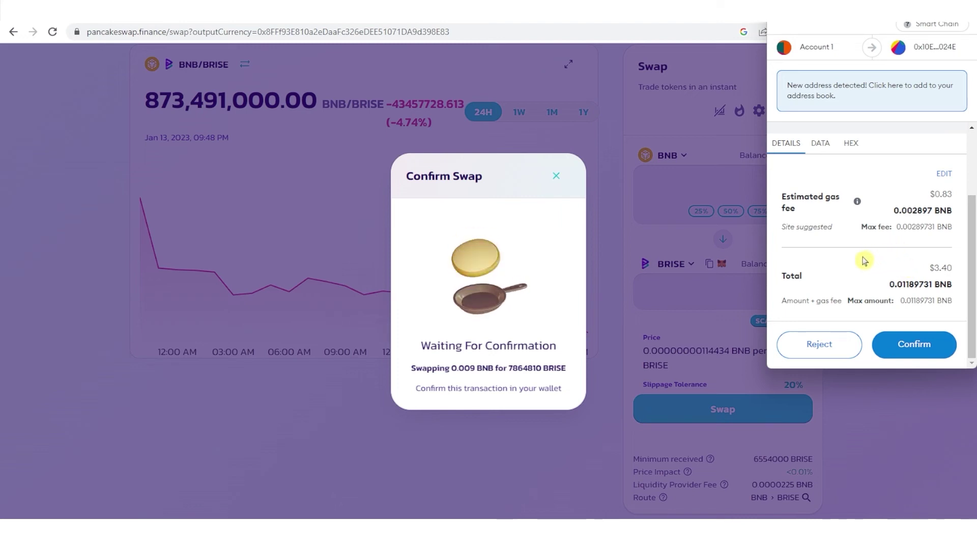
left_click(911, 344)
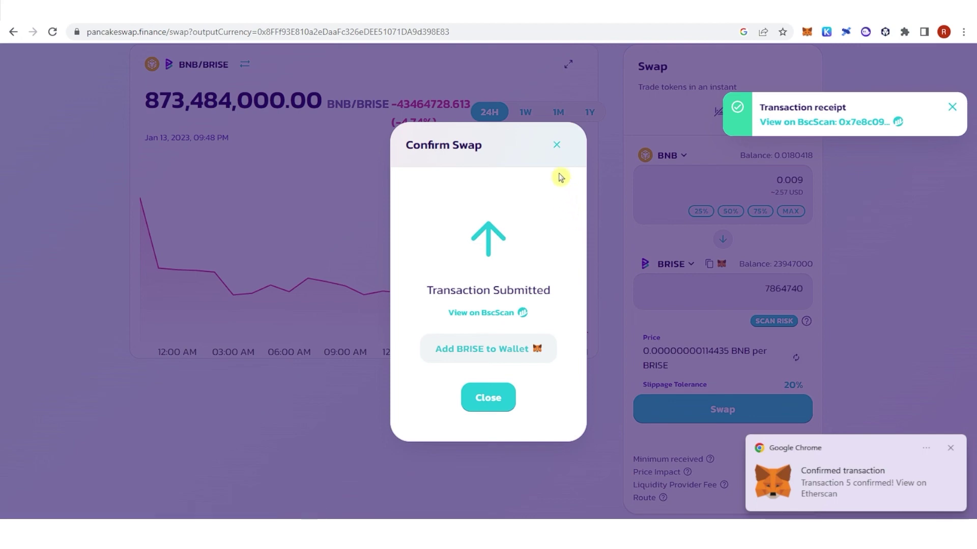
left_click(485, 398)
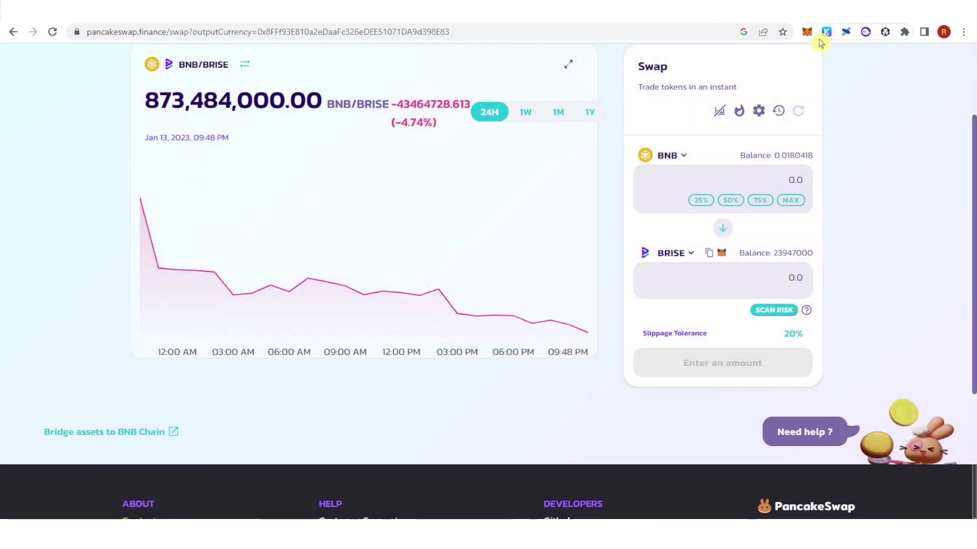
left_click(807, 32)
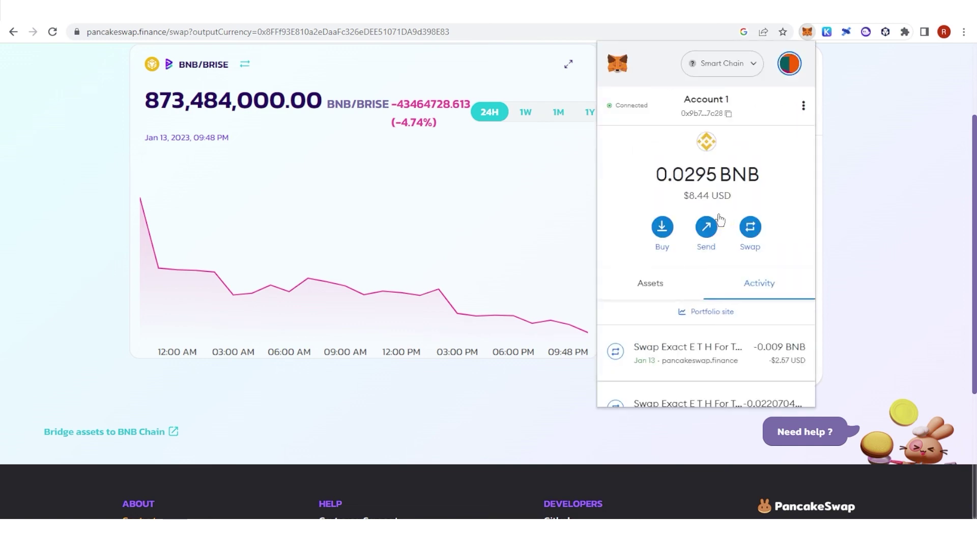
Check the reduced 0.018 BNB balance and the new 23947021.59139 BRISE balance in MetaMask.
left_click_drag(659, 173, 767, 175)
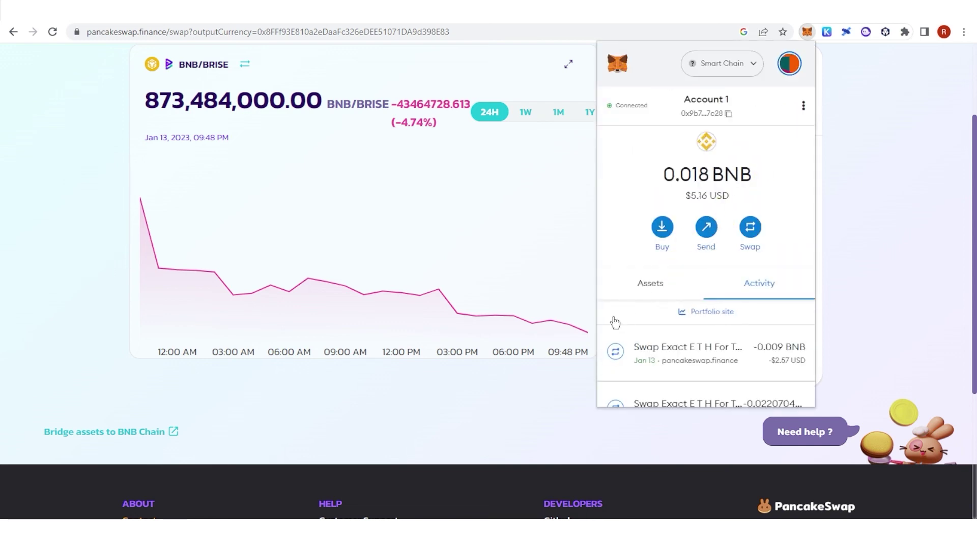
left_click(640, 280)
scroll(767, 218, "down", 8)
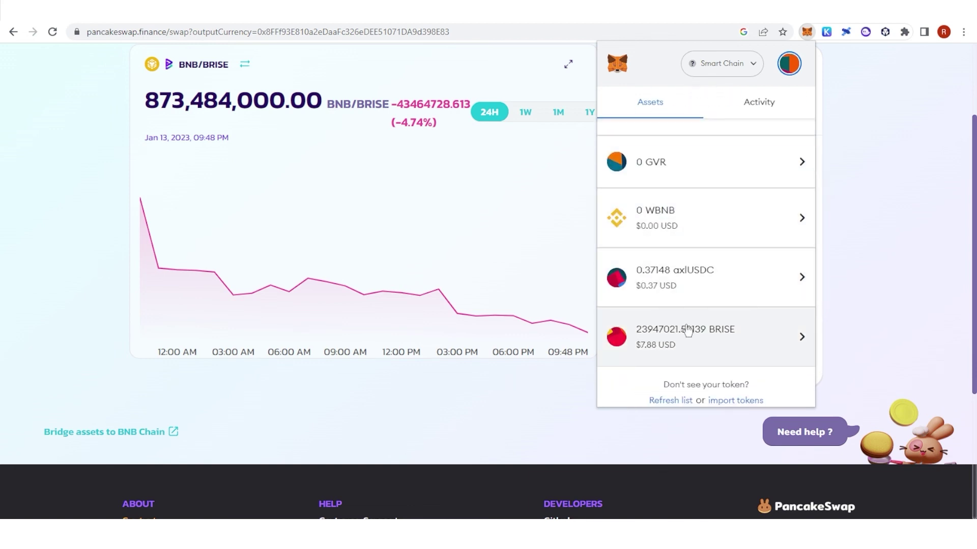
left_click(695, 341)
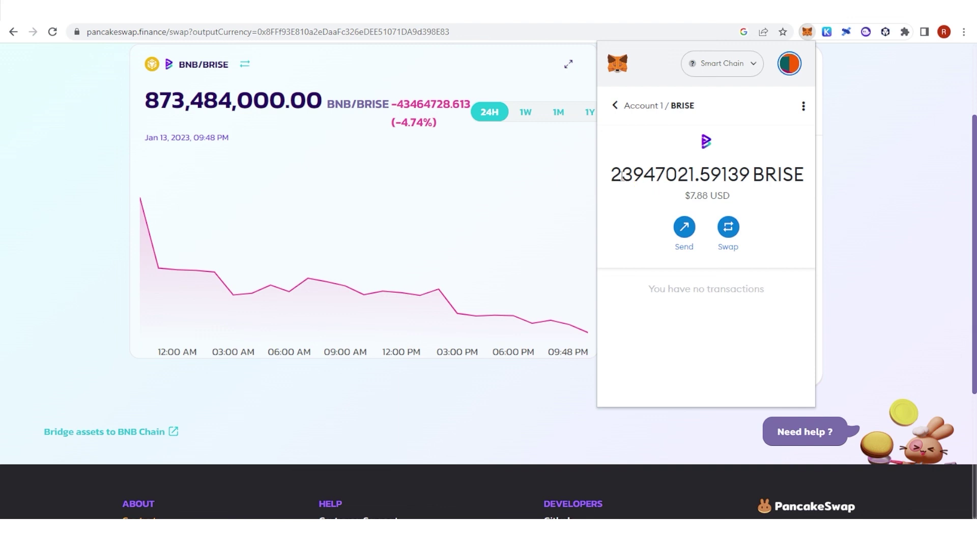
left_click_drag(612, 175, 748, 175)
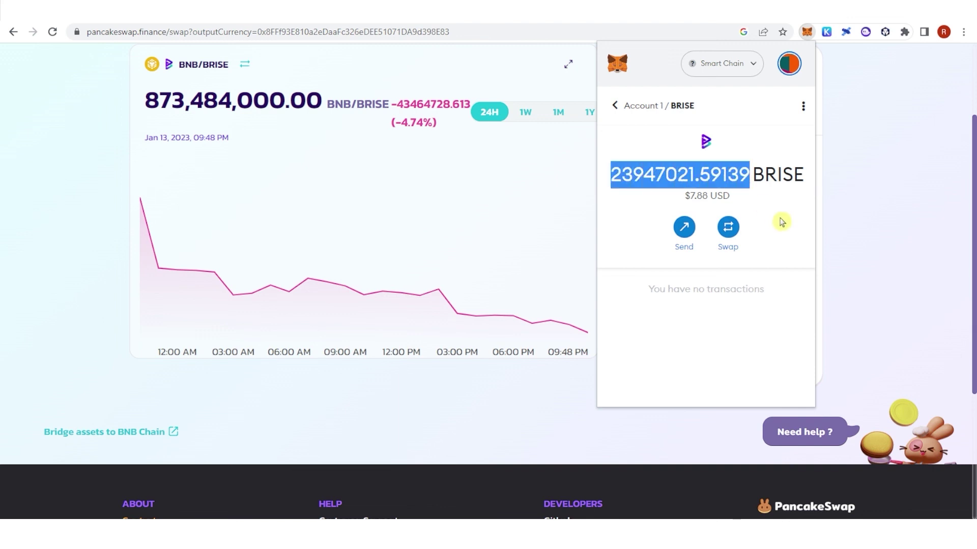
left_click(774, 220)
left_click(616, 105)
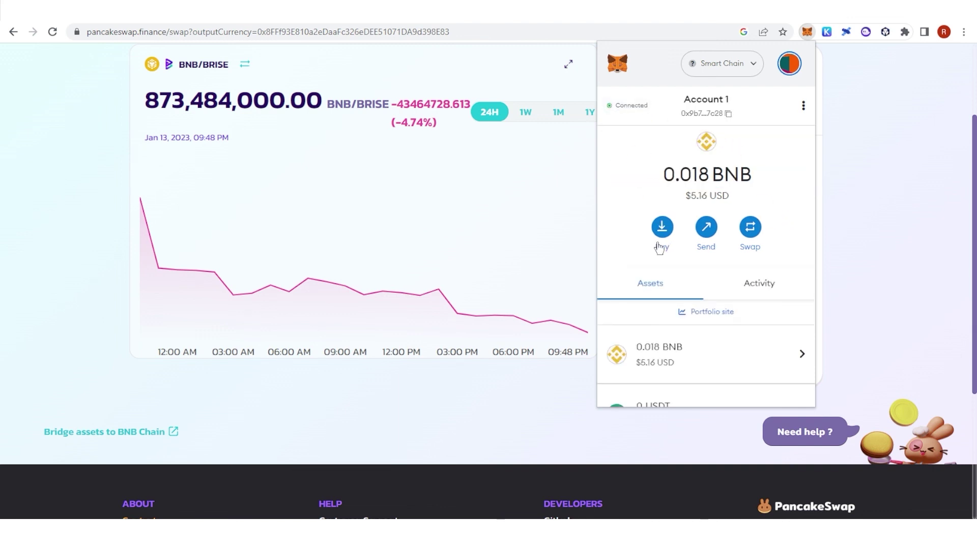